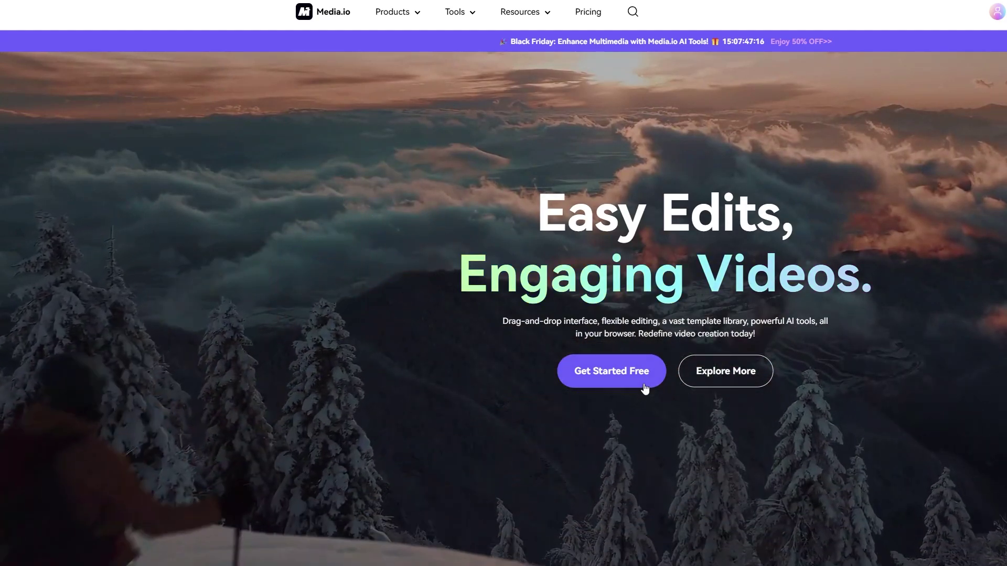
Launch the online editor and start the AI Clips Generator from the Video AI tools
{"action": "left_click", "coordinate": [649, 379]}
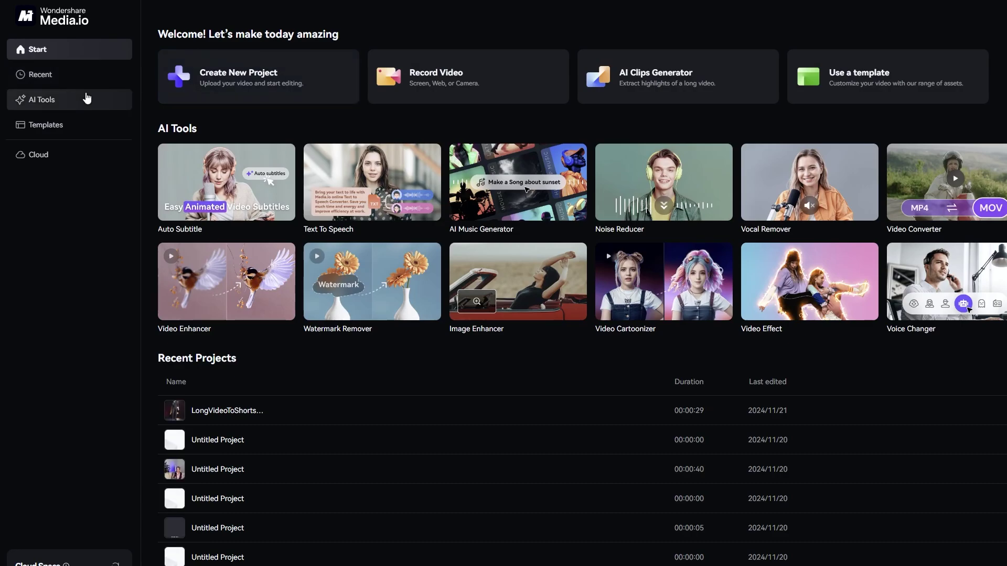
{"action": "left_click", "coordinate": [86, 97]}
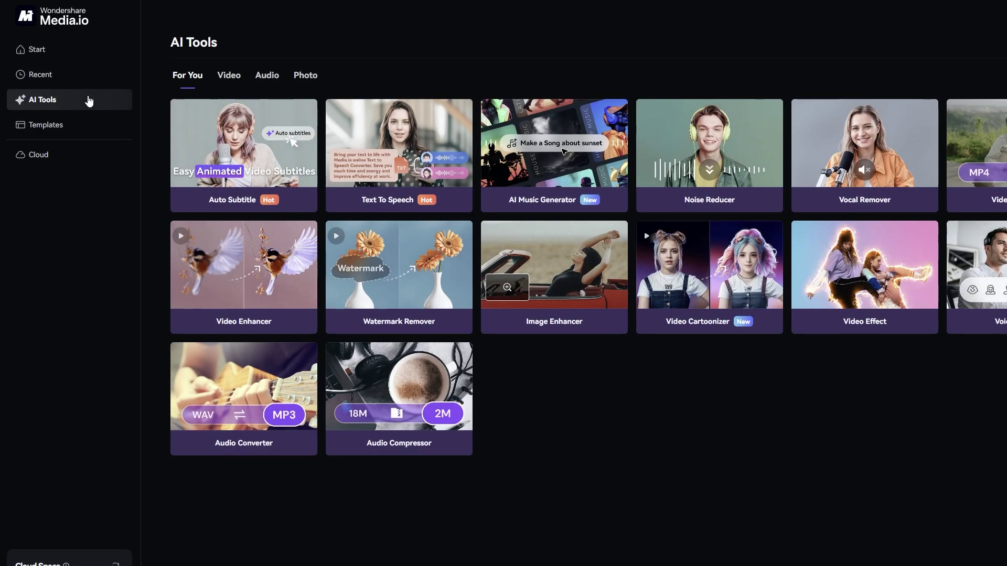
{"action": "left_click", "coordinate": [234, 83]}
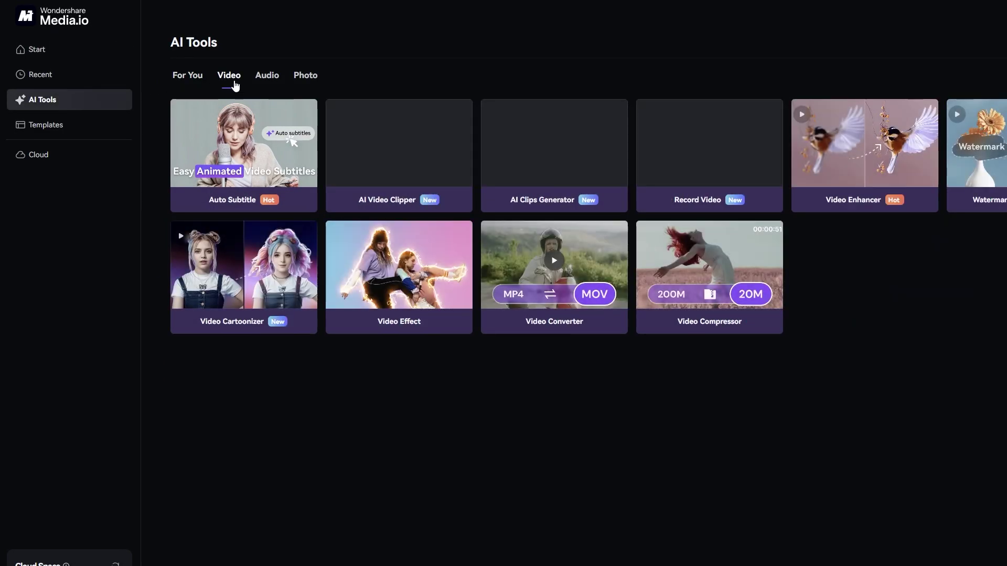
{"action": "mouse_move", "coordinate": [598, 117]}
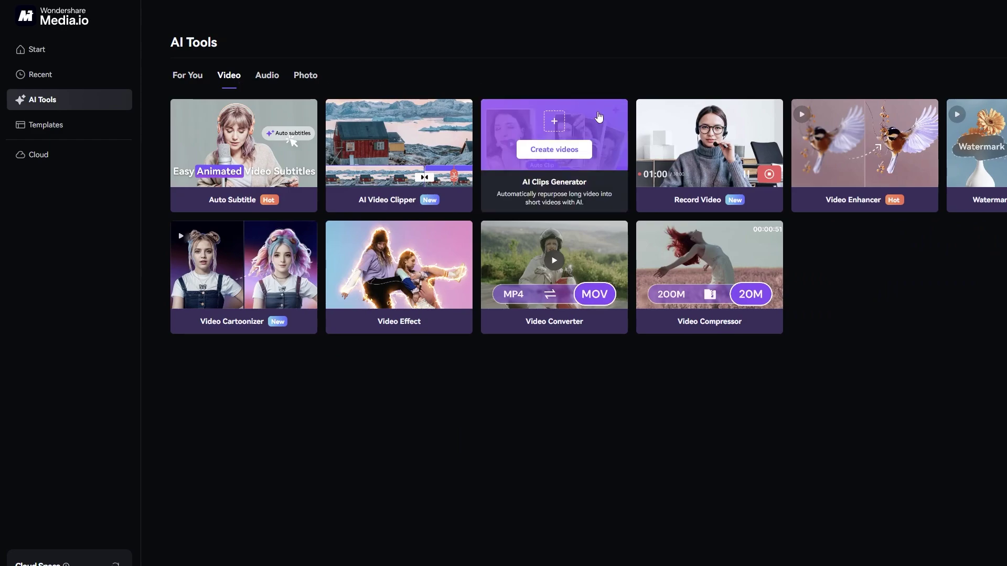
{"action": "left_click", "coordinate": [596, 151]}
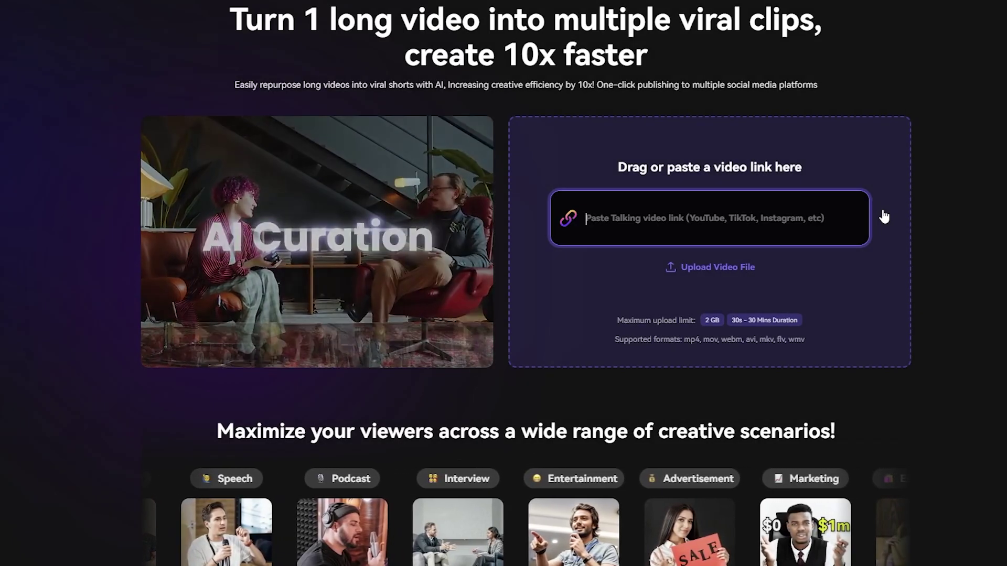
Upload the long comedy video, enable AI Intro and Crop, and choose a preferred clip length
{"action": "left_click", "coordinate": [729, 270]}
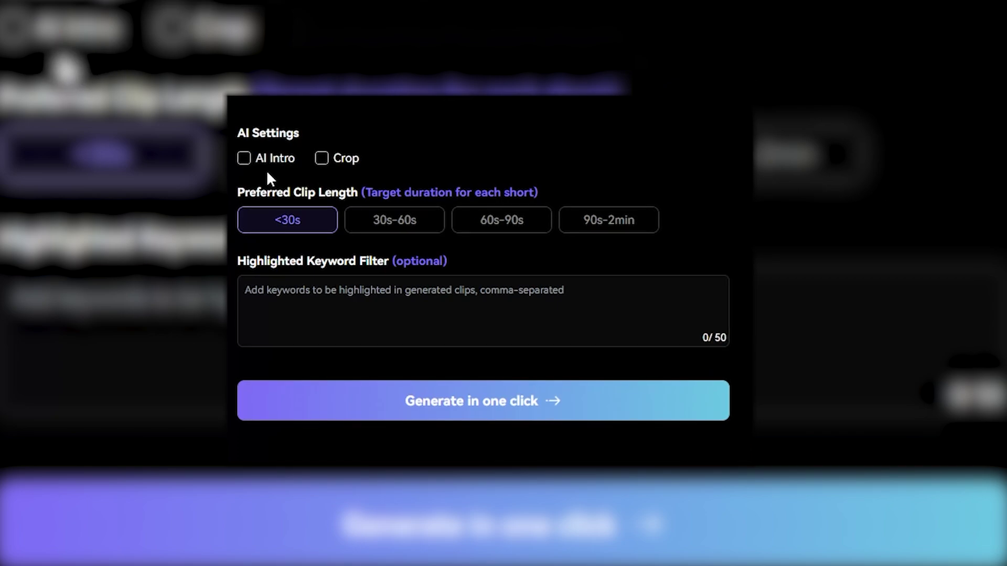
{"action": "left_click", "coordinate": [244, 159]}
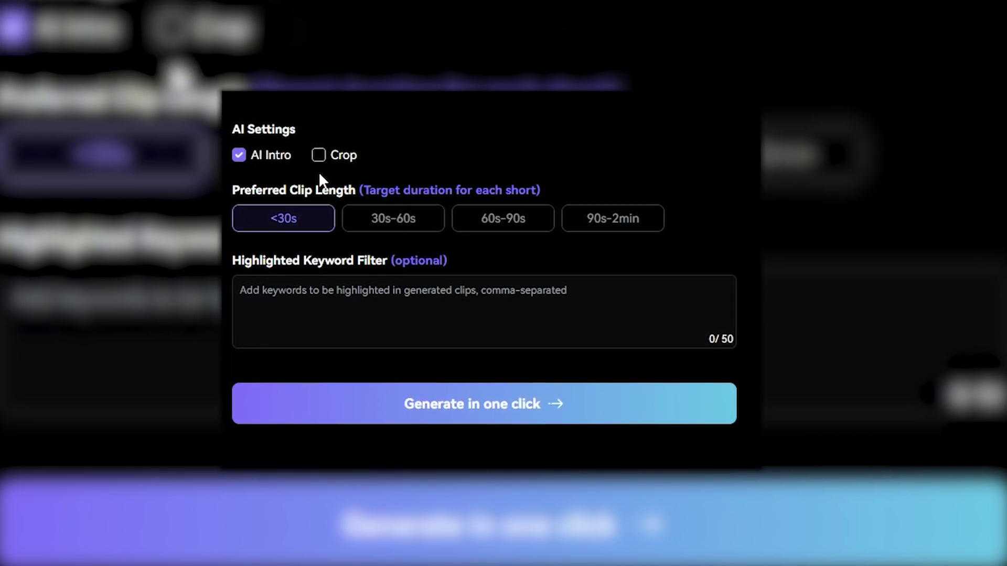
{"action": "left_click", "coordinate": [318, 155]}
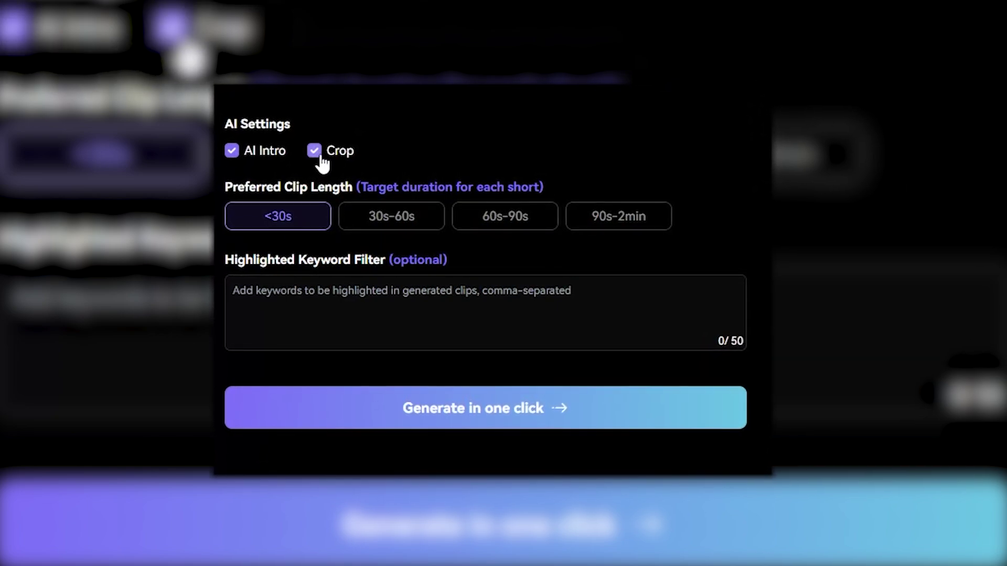
{"action": "left_click", "coordinate": [380, 221]}
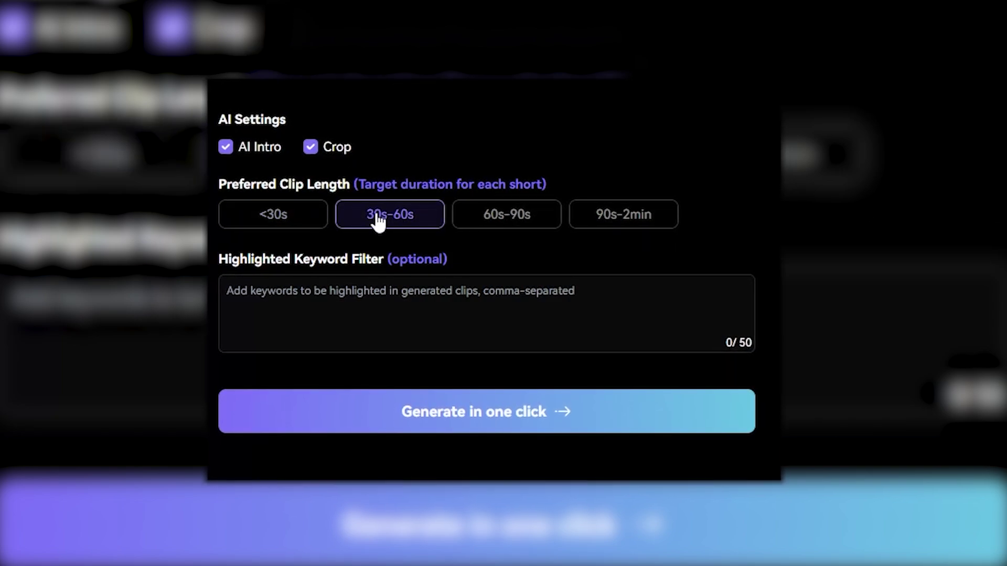
{"action": "left_click", "coordinate": [530, 222]}
{"action": "left_click", "coordinate": [603, 219]}
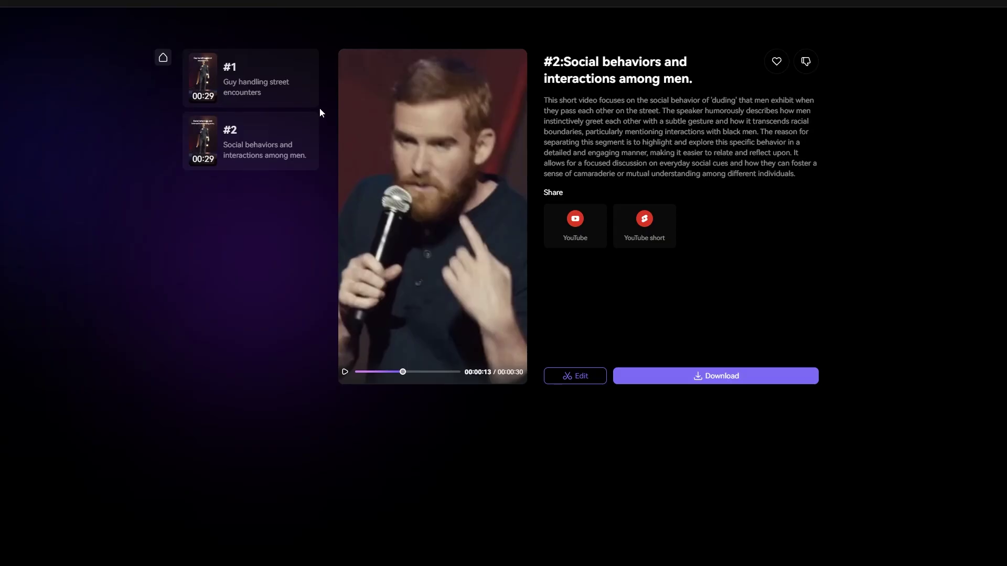
{"action": "left_click", "coordinate": [354, 372]}
{"action": "left_click", "coordinate": [345, 372]}
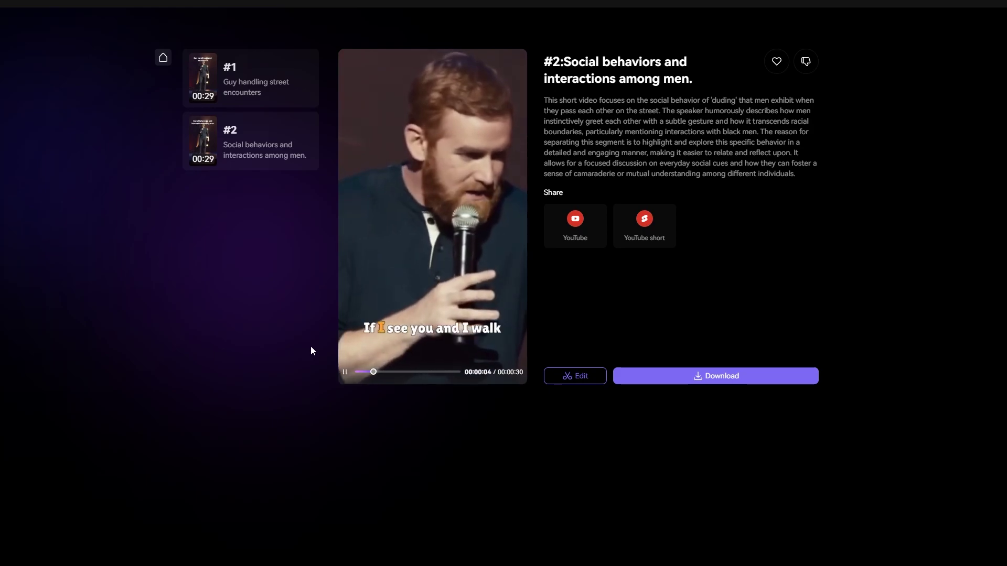
{"action": "left_click", "coordinate": [344, 371]}
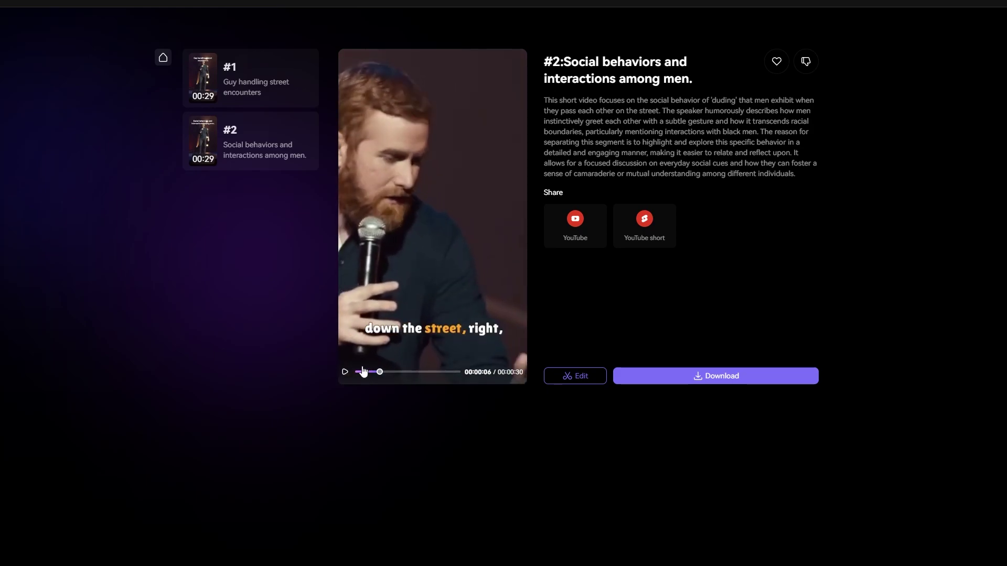
{"action": "left_click", "coordinate": [597, 245]}
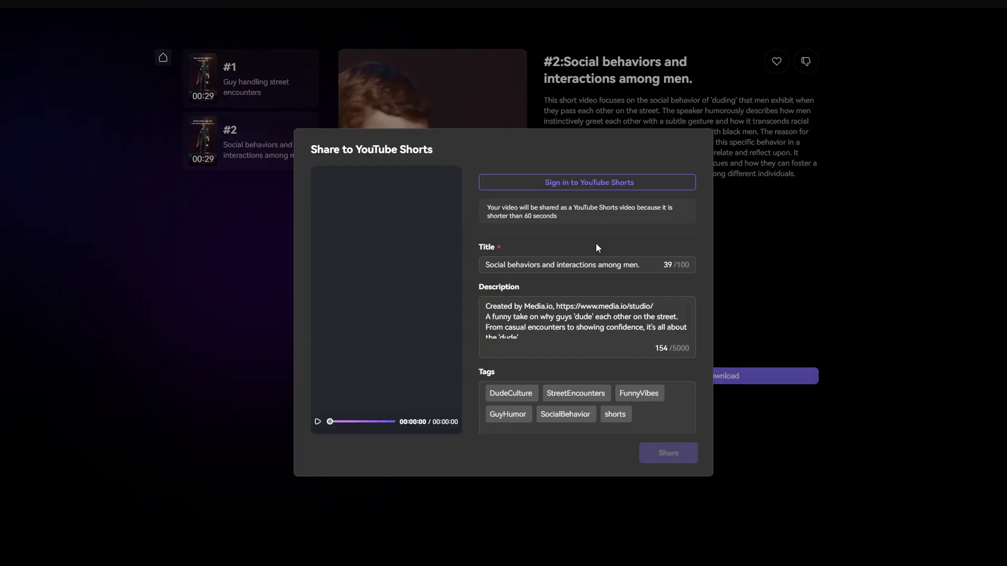
{"action": "scroll", "coordinate": [596, 245], "scroll_direction": "down", "scroll_amount": 3}
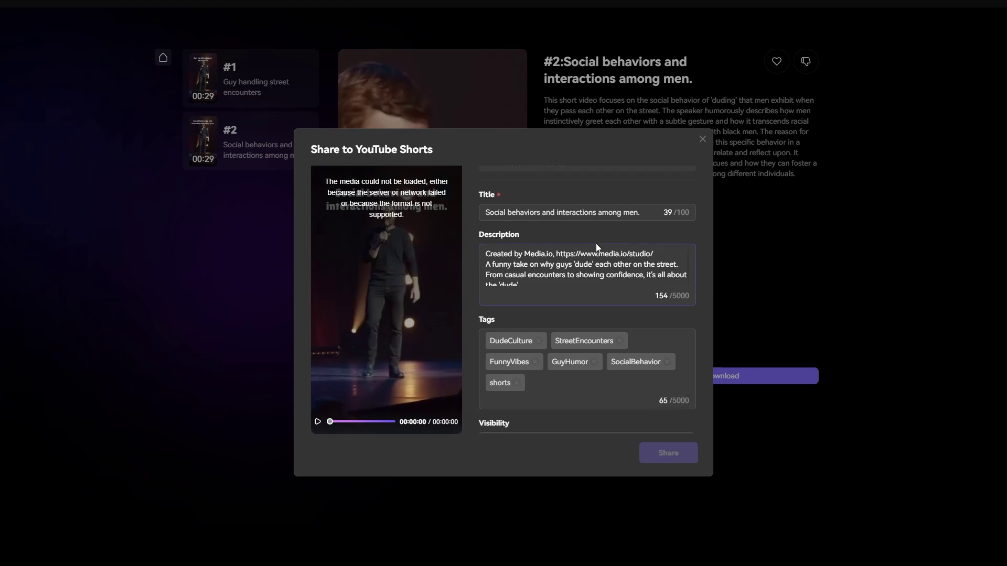
{"action": "left_click", "coordinate": [779, 370]}
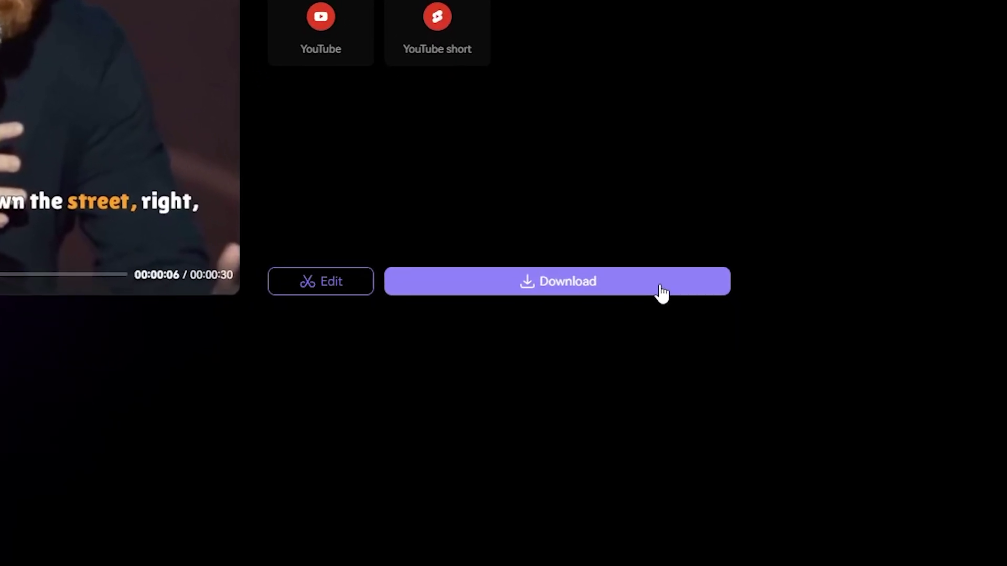
Open the second clip in the editor and apply the teal boxed Dynamic Effects caption style to its subtitles
{"action": "left_click", "coordinate": [357, 284]}
{"action": "left_click_drag", "start_coordinate": [112, 445], "coordinate": [380, 450]}
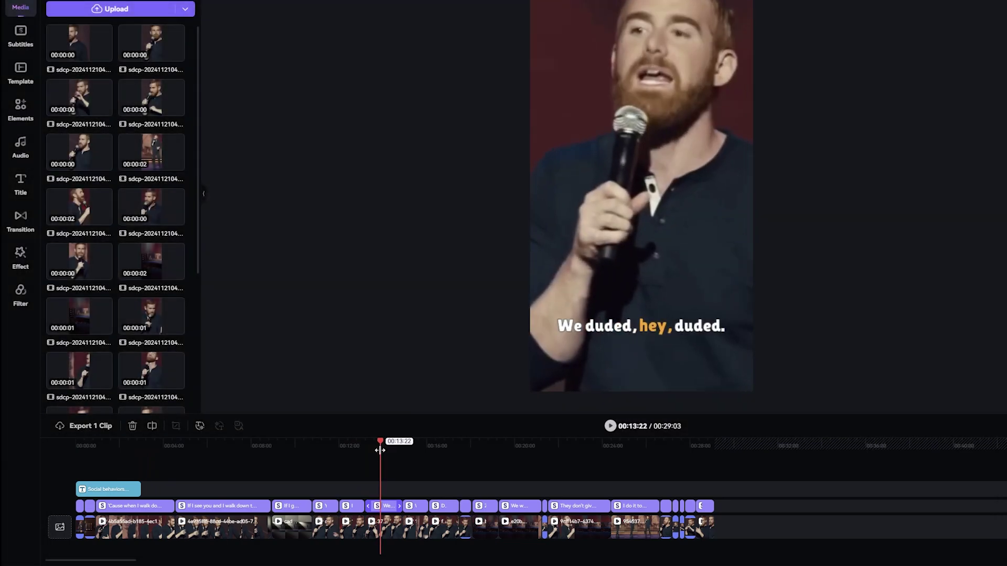
{"action": "left_click", "coordinate": [388, 508]}
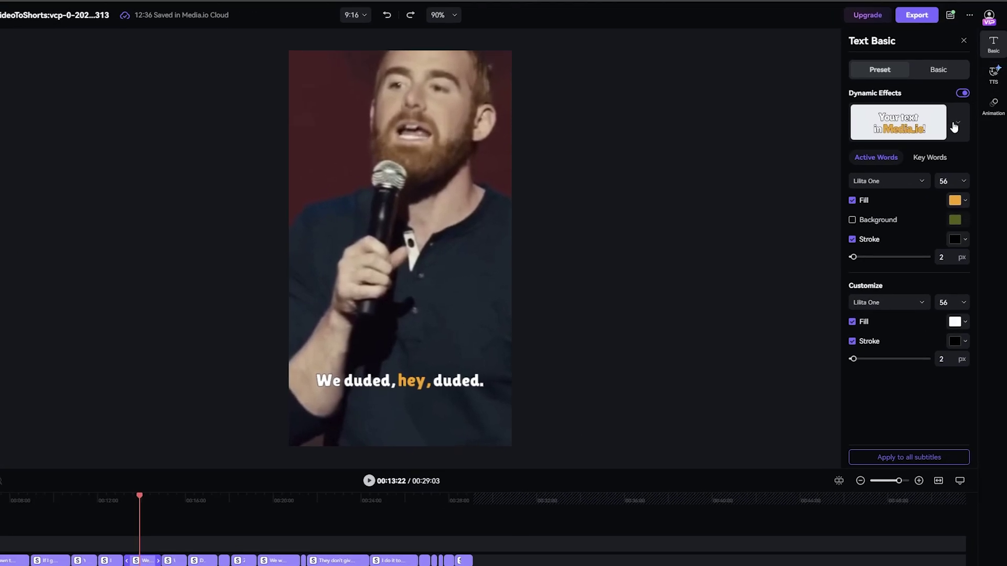
{"action": "left_click", "coordinate": [957, 126]}
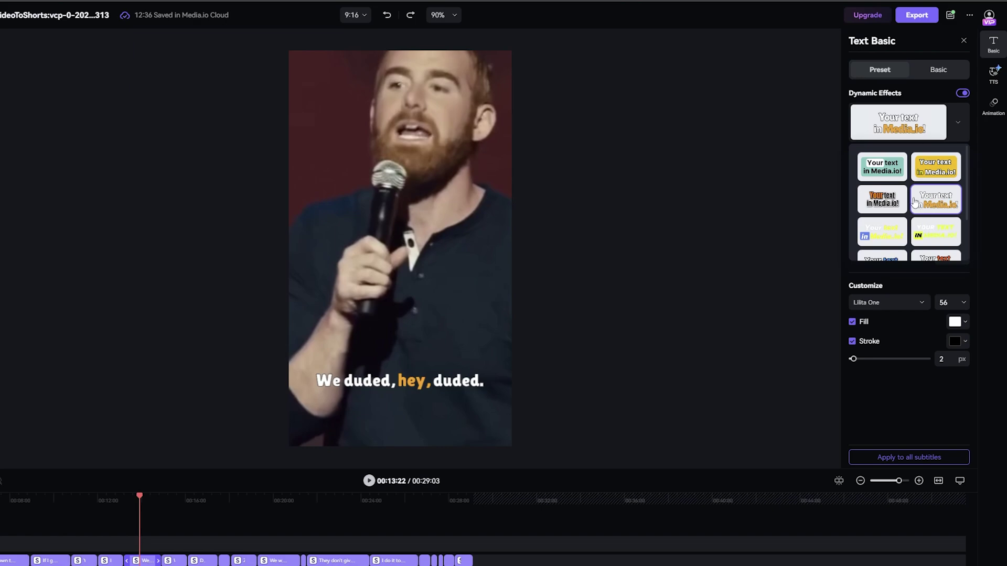
{"action": "left_click", "coordinate": [899, 179]}
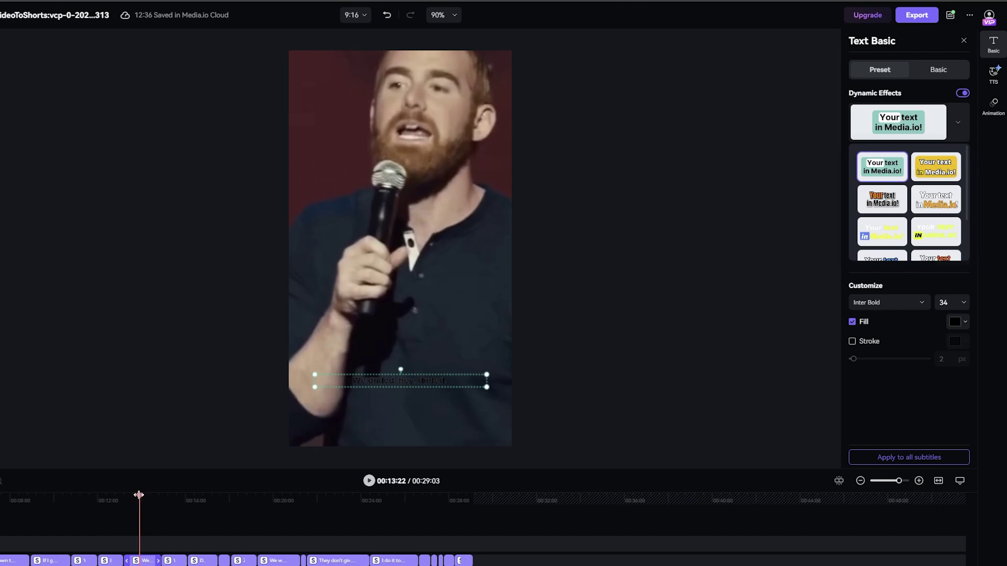
{"action": "mouse_move", "coordinate": [138, 495]}
{"action": "left_mouse_down"}
{"action": "mouse_move", "coordinate": [126, 496]}
{"action": "mouse_move", "coordinate": [318, 501]}
{"action": "mouse_move", "coordinate": [154, 502]}
{"action": "left_mouse_up"}
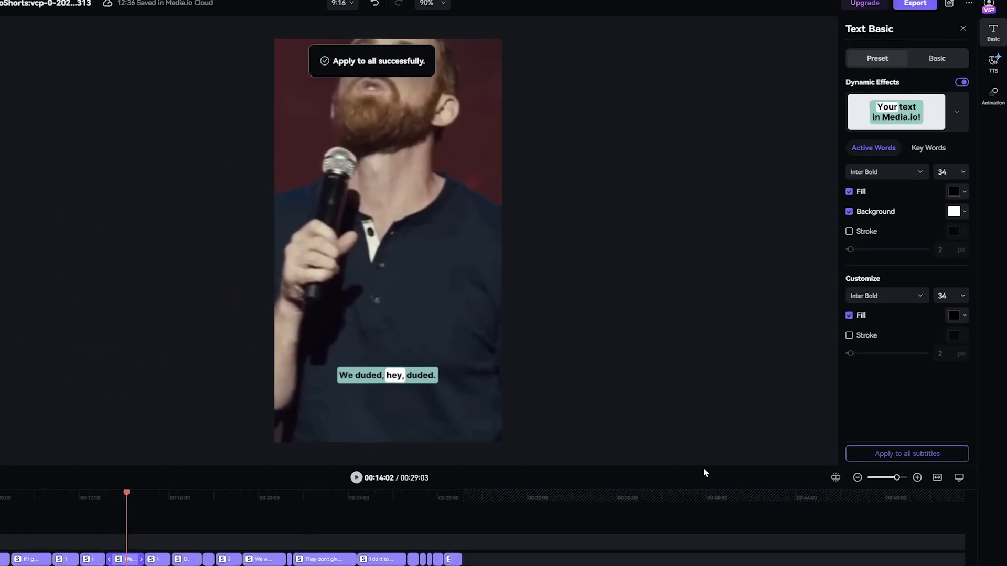
At the clip's start, replace the Social behaviors title text with COMEDY
{"action": "left_click_drag", "start_coordinate": [146, 496], "coordinate": [263, 497]}
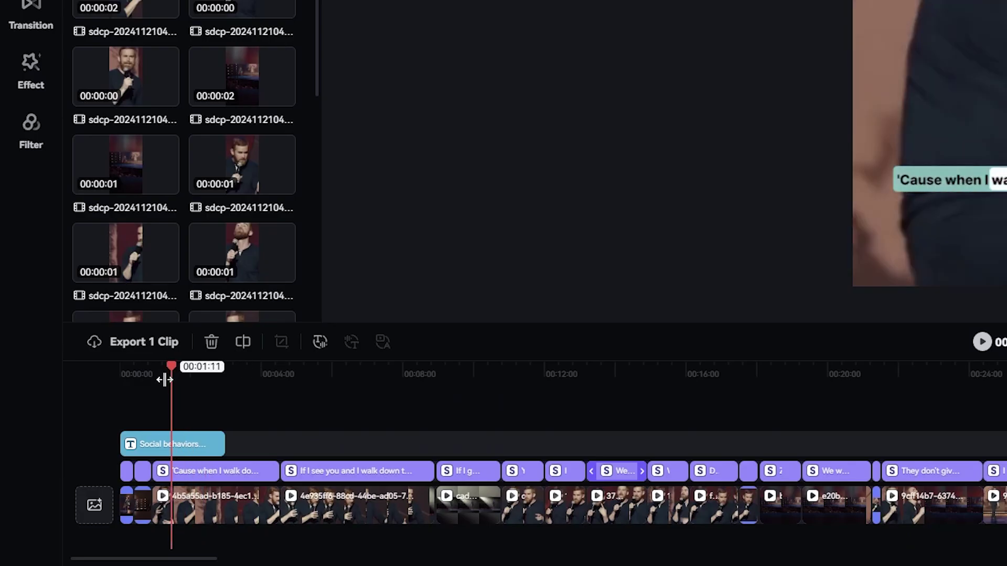
{"action": "left_click_drag", "start_coordinate": [166, 382], "coordinate": [123, 383]}
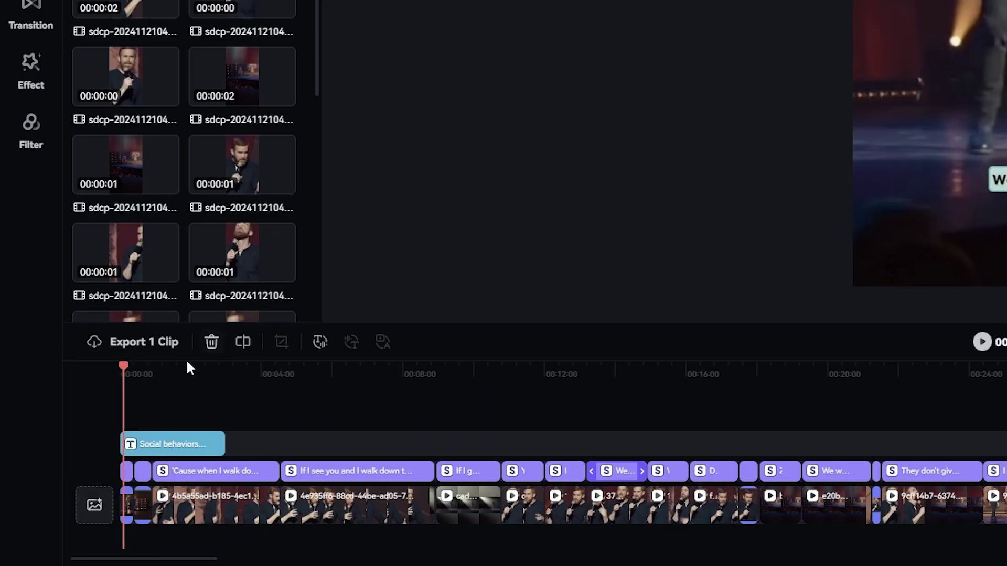
{"action": "left_click", "coordinate": [187, 441]}
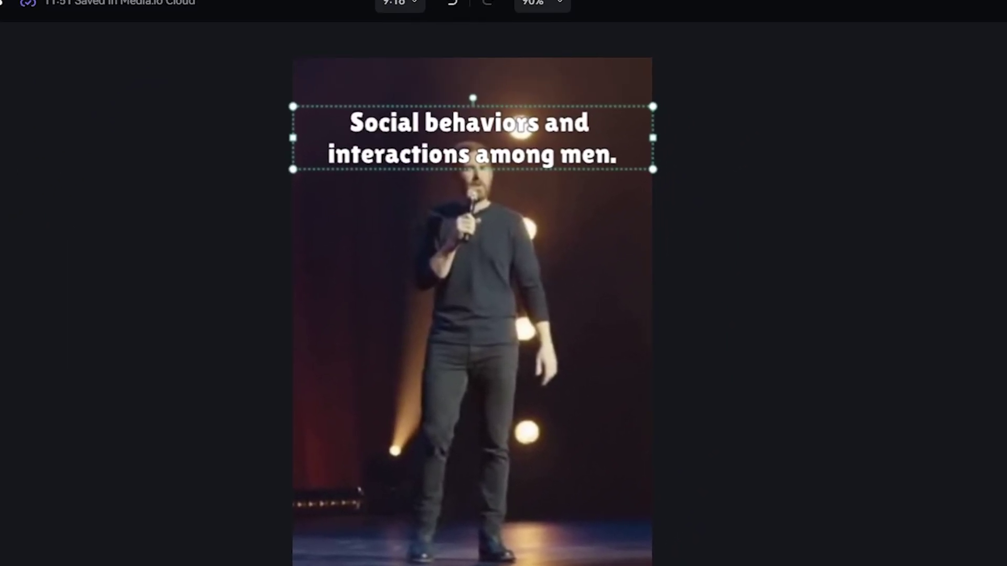
{"action": "key", "text": "ctrl+a"}
{"action": "key", "text": "BackSpace"}
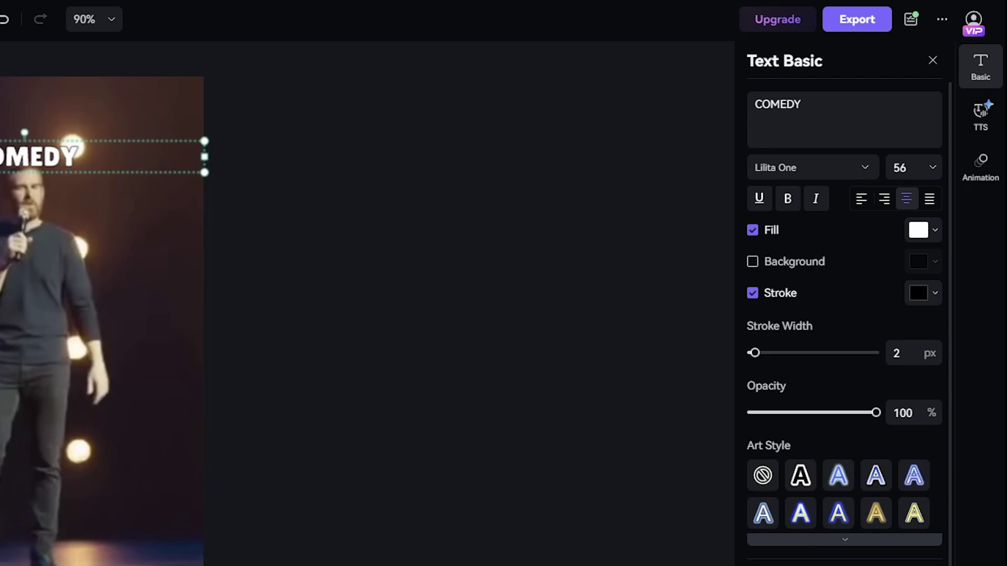
{"action": "left_click", "coordinate": [872, 26]}
Replace the default export file name with a new name starting 'co'
{"action": "left_click", "coordinate": [863, 134]}
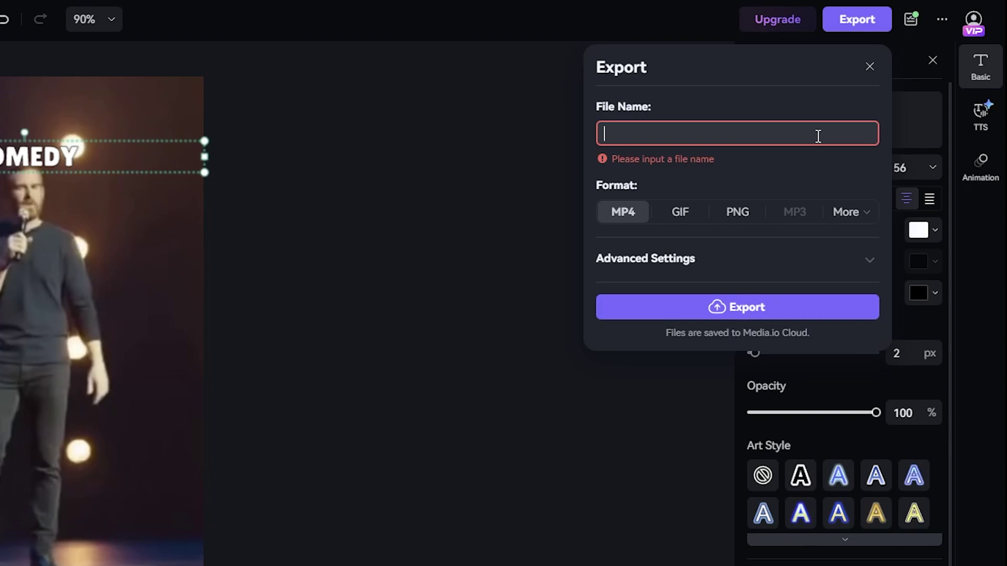
{"action": "type", "text": "co"}
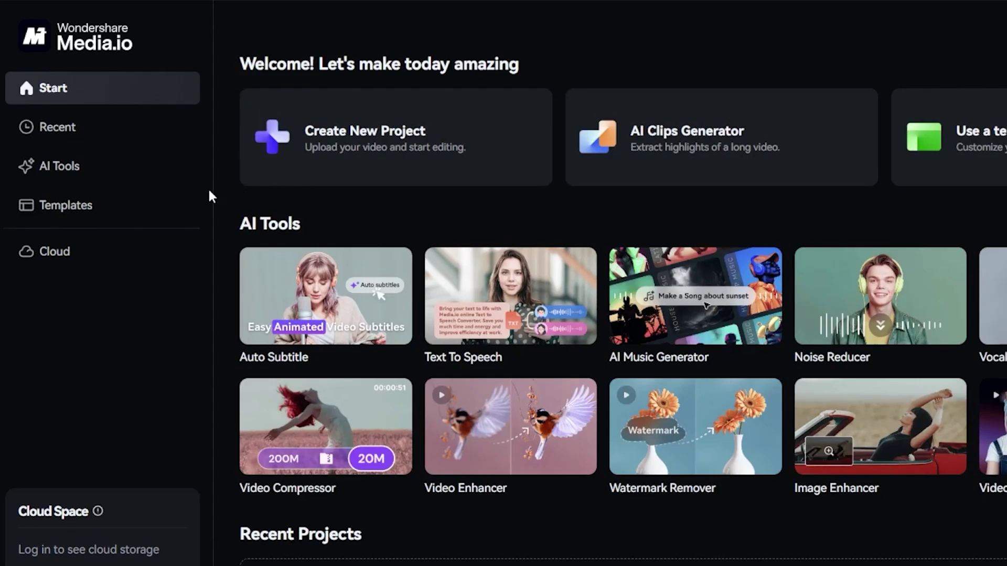
Browse the Video, Audio and Photo AI tool categories, then scroll through the Templates gallery
{"action": "left_click", "coordinate": [111, 172]}
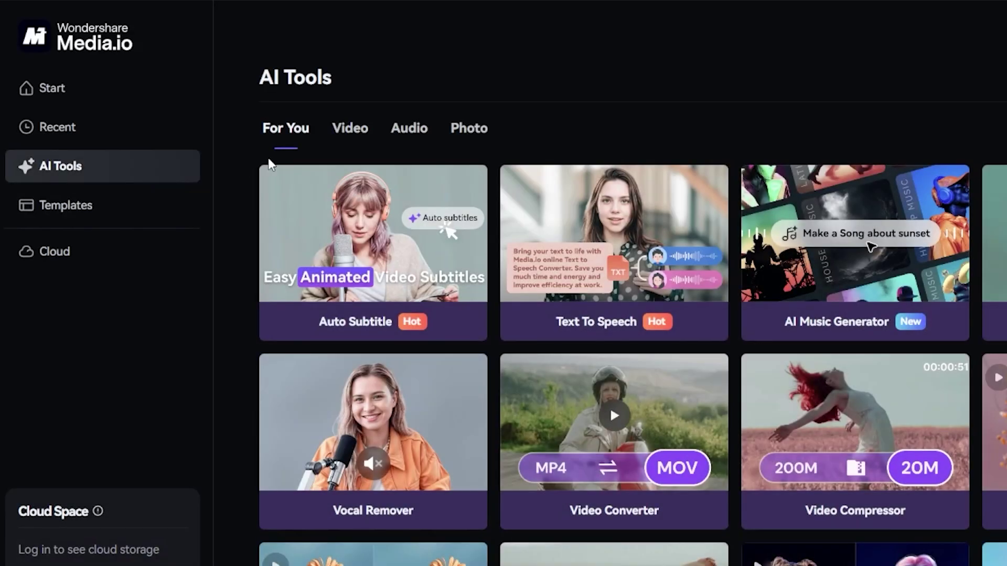
{"action": "left_click", "coordinate": [351, 138]}
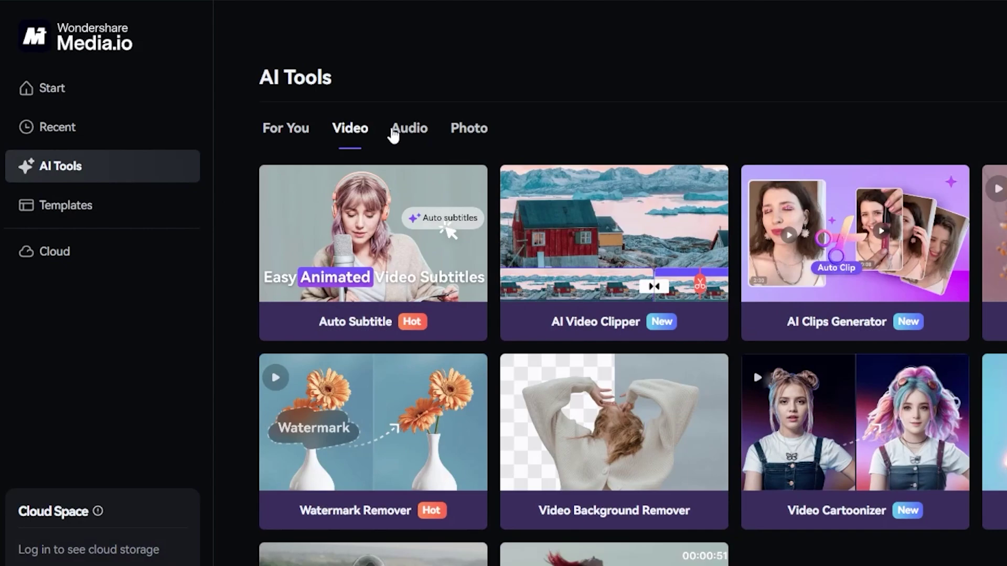
{"action": "left_click", "coordinate": [409, 132]}
{"action": "left_click", "coordinate": [465, 131]}
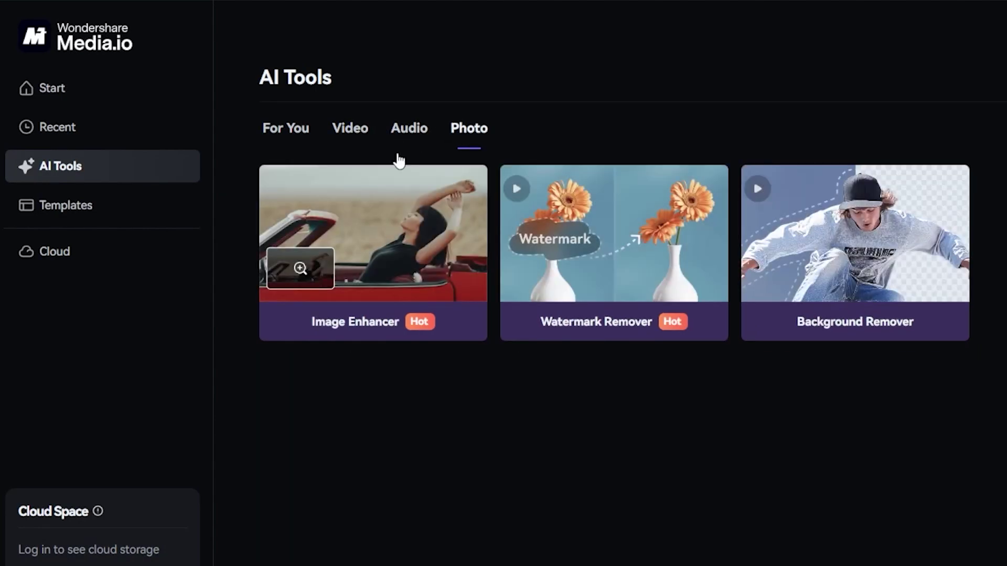
{"action": "left_click", "coordinate": [128, 211]}
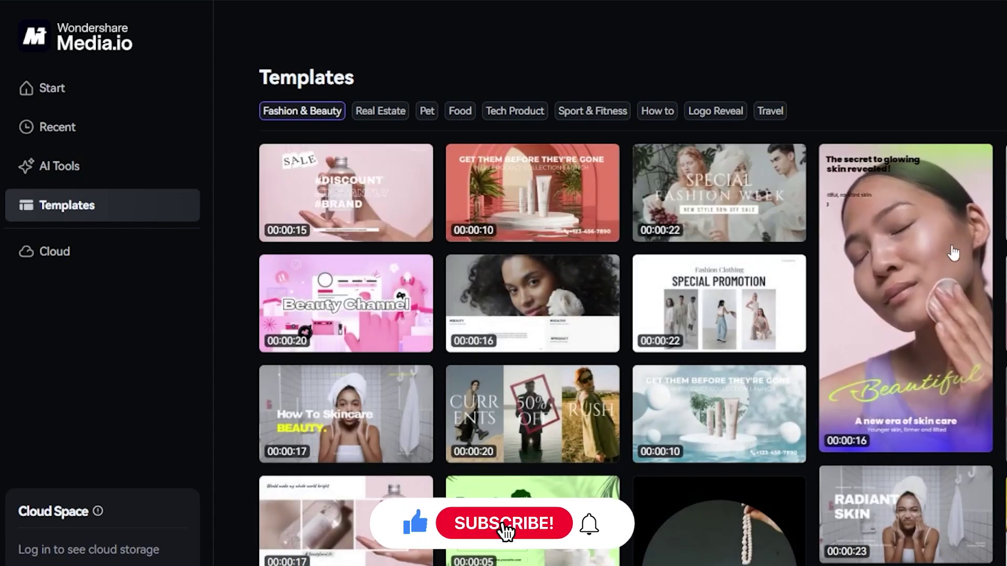
{"action": "scroll", "coordinate": [968, 254], "scroll_direction": "down", "scroll_amount": 2}
{"action": "scroll", "coordinate": [968, 254], "scroll_direction": "down", "scroll_amount": 3}
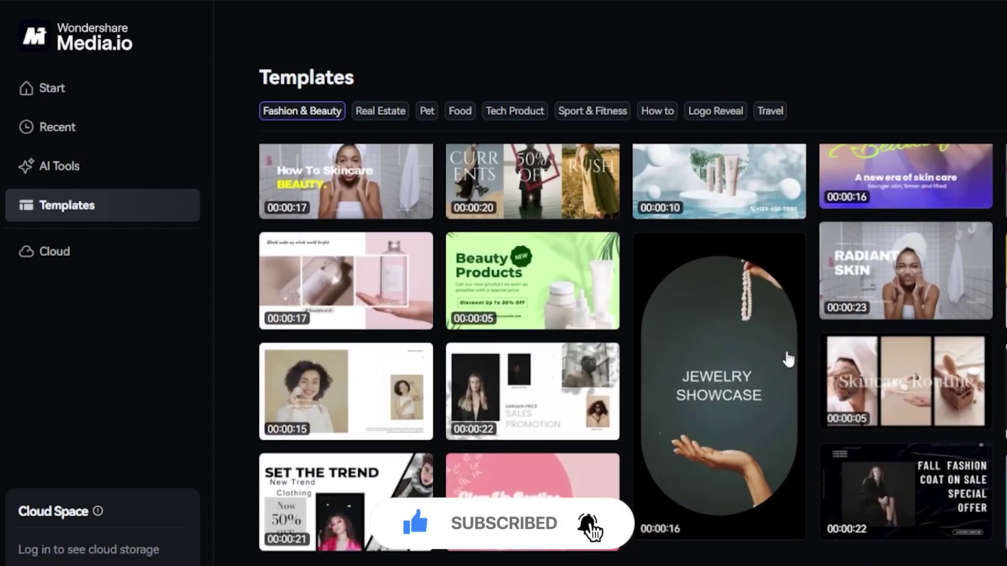